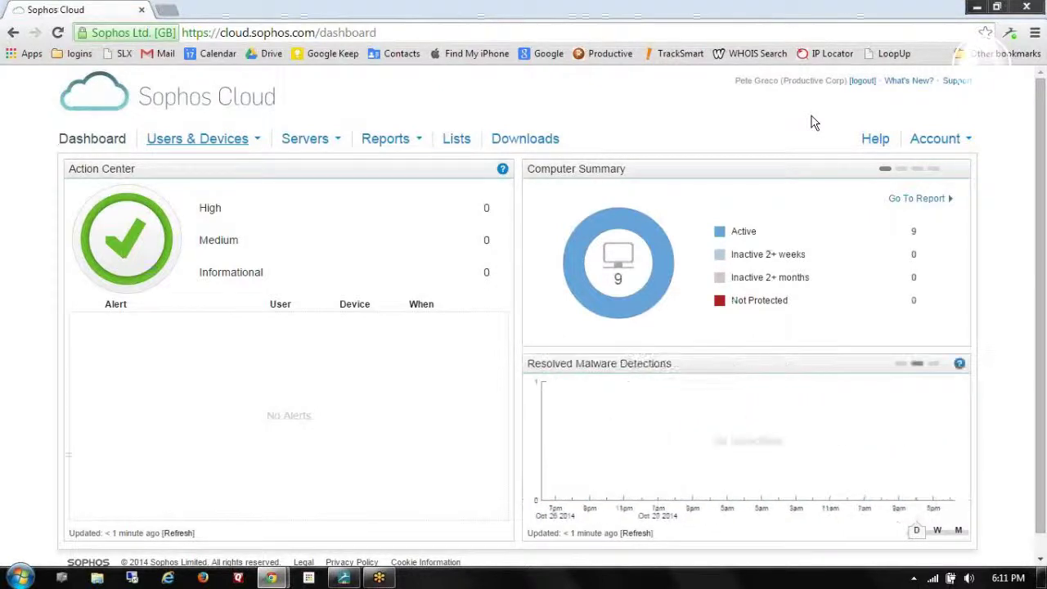
Open the MDM Policy Test policy from Users & Devices > Policies in its edit page
left_click(195, 148)
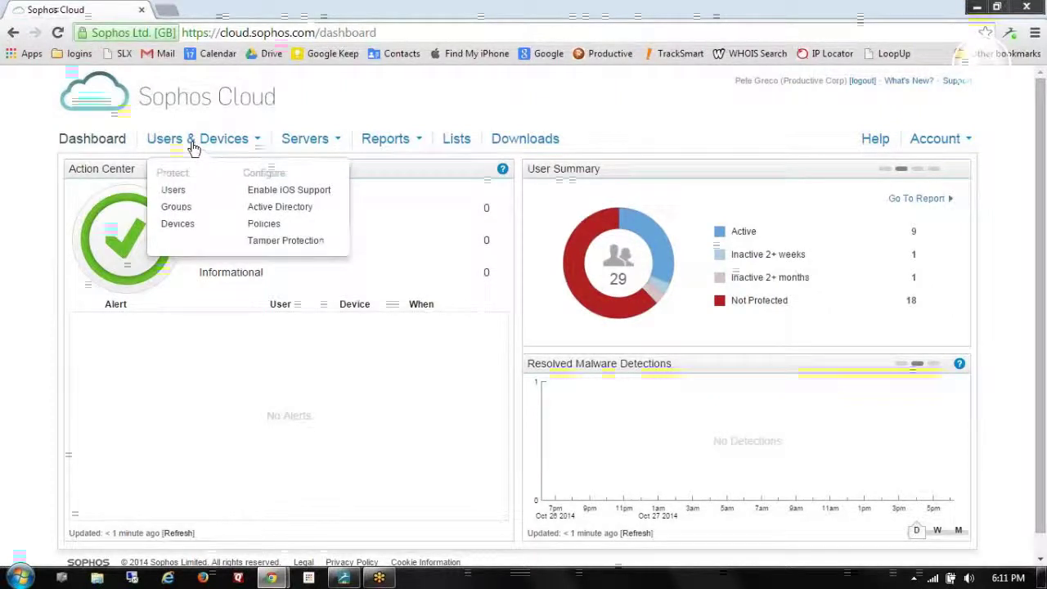
left_click(263, 226)
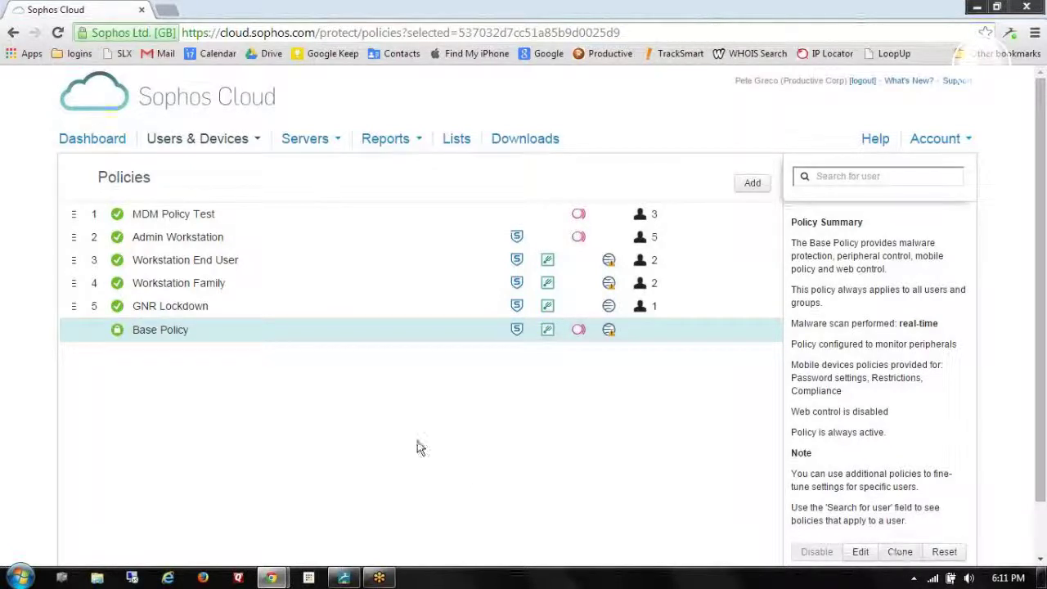
left_click(176, 214)
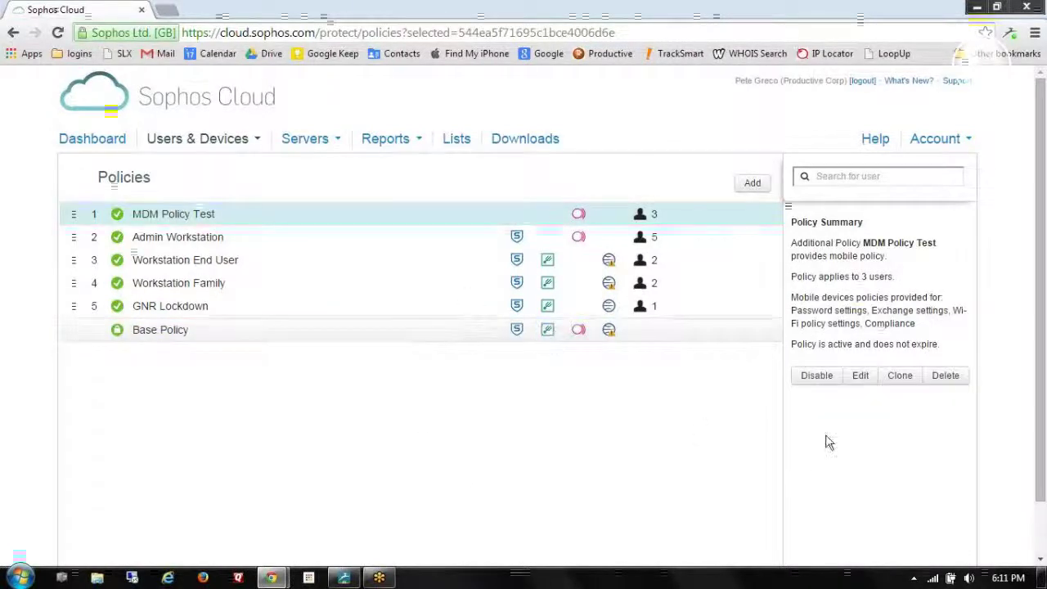
left_click(860, 377)
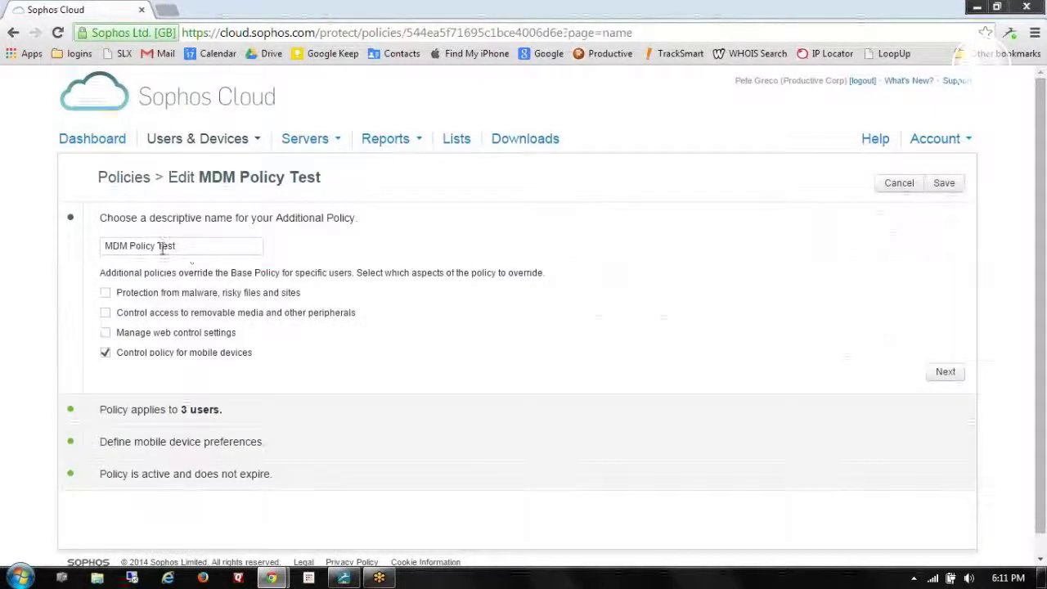
Replace 'Test' with 'Active' so the policy name reads 'MDM Policy Active'
left_click(181, 247)
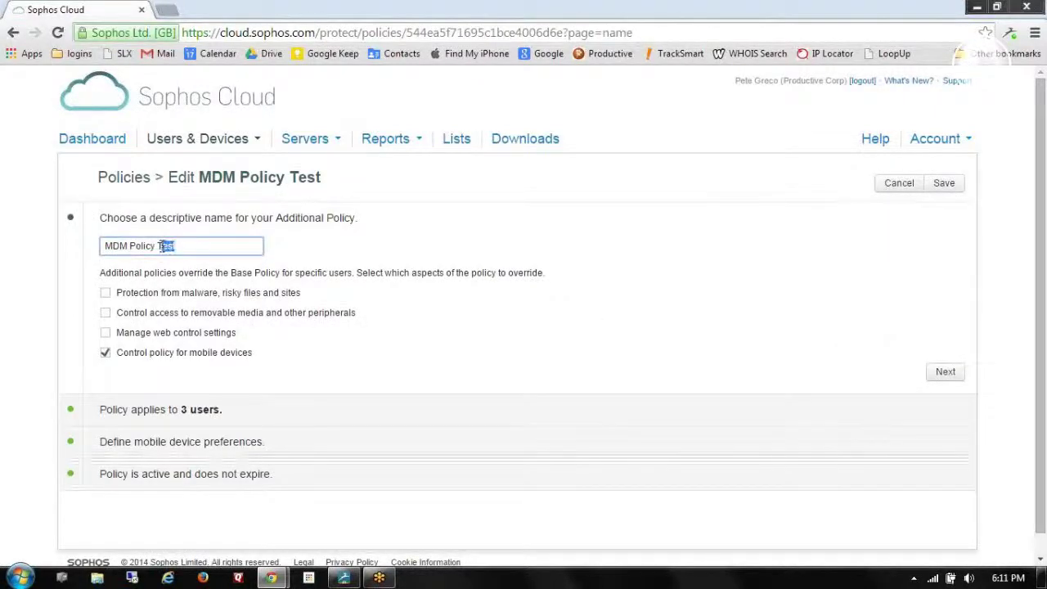
type("Active")
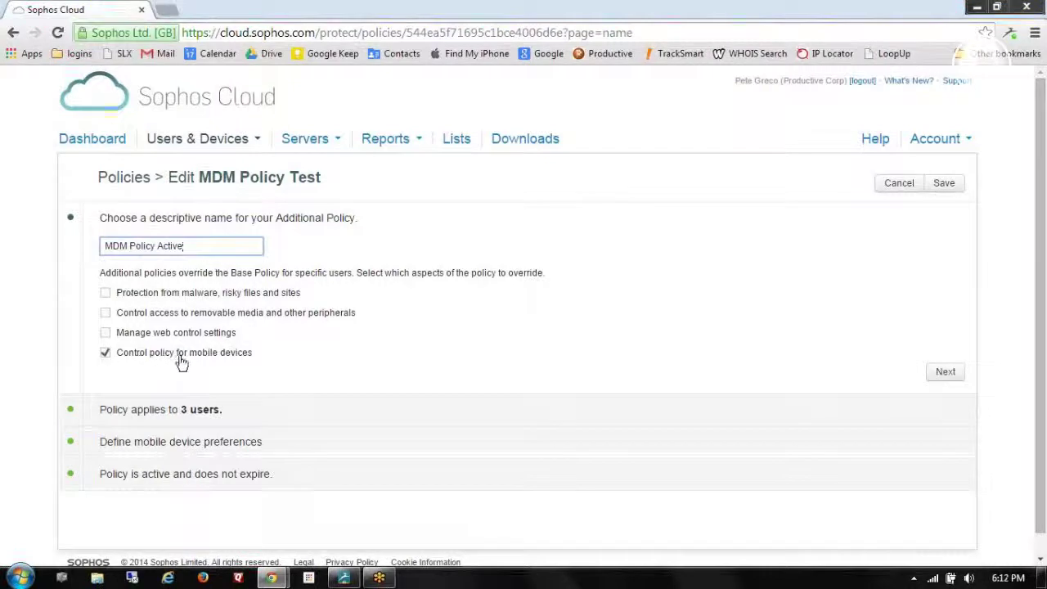
Move two more available users to Selected so the policy covers 5 users
left_click(950, 372)
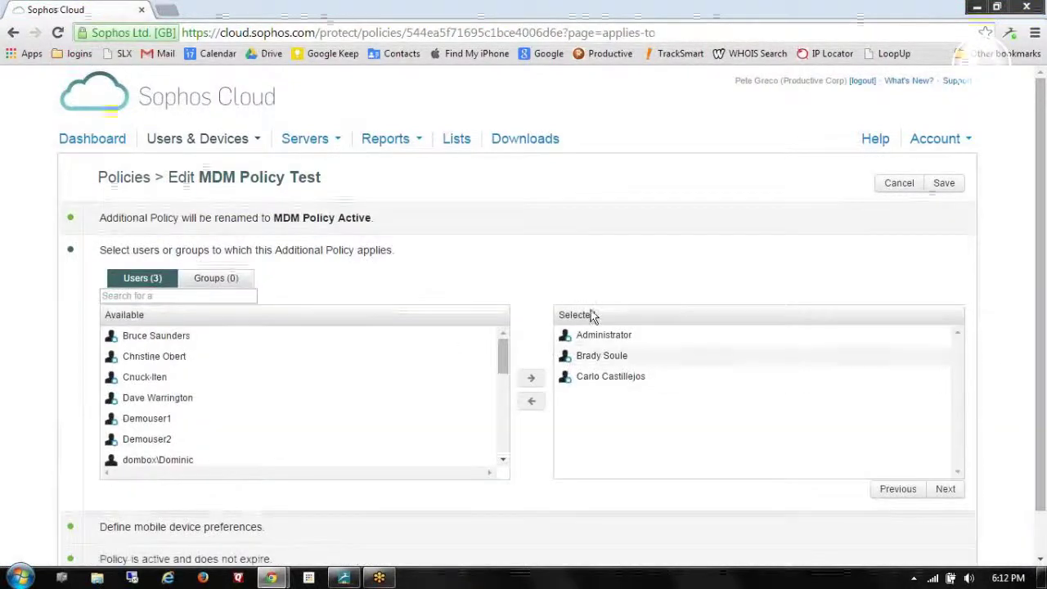
left_click(135, 400)
left_click(531, 378)
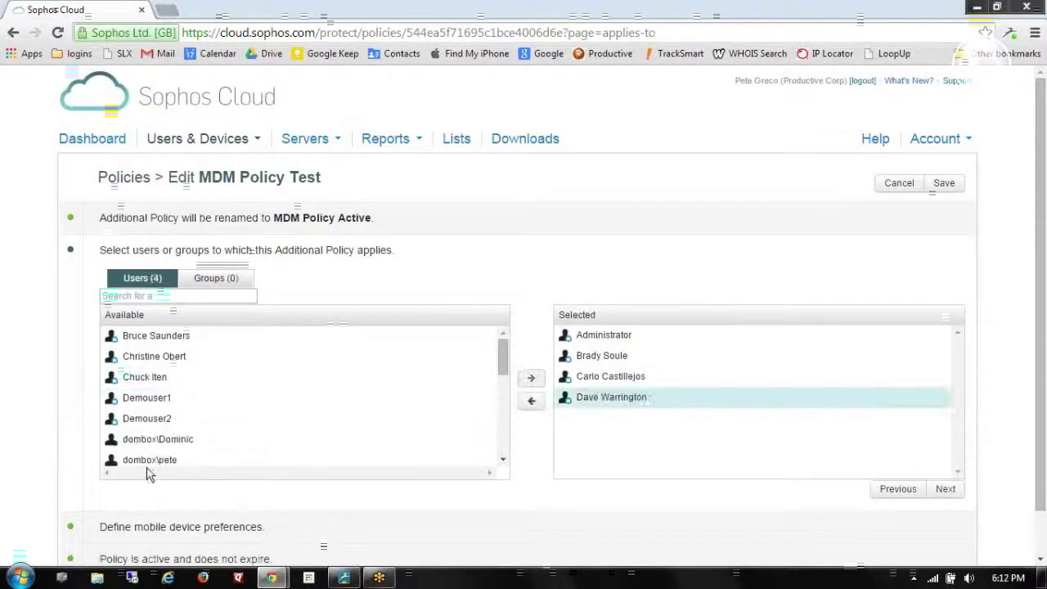
left_click(145, 376)
left_click(533, 379)
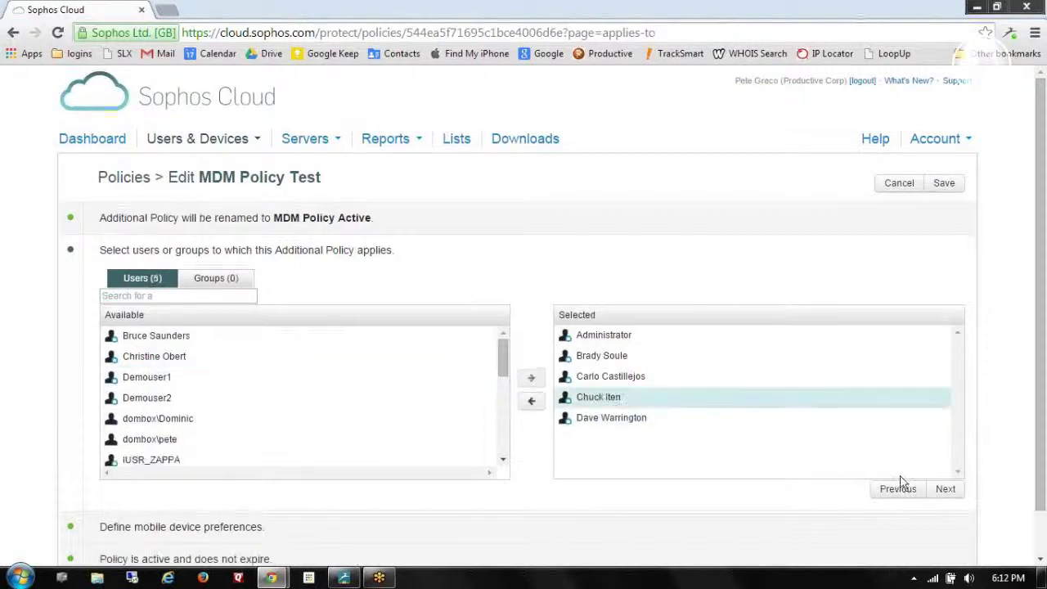
left_click(945, 488)
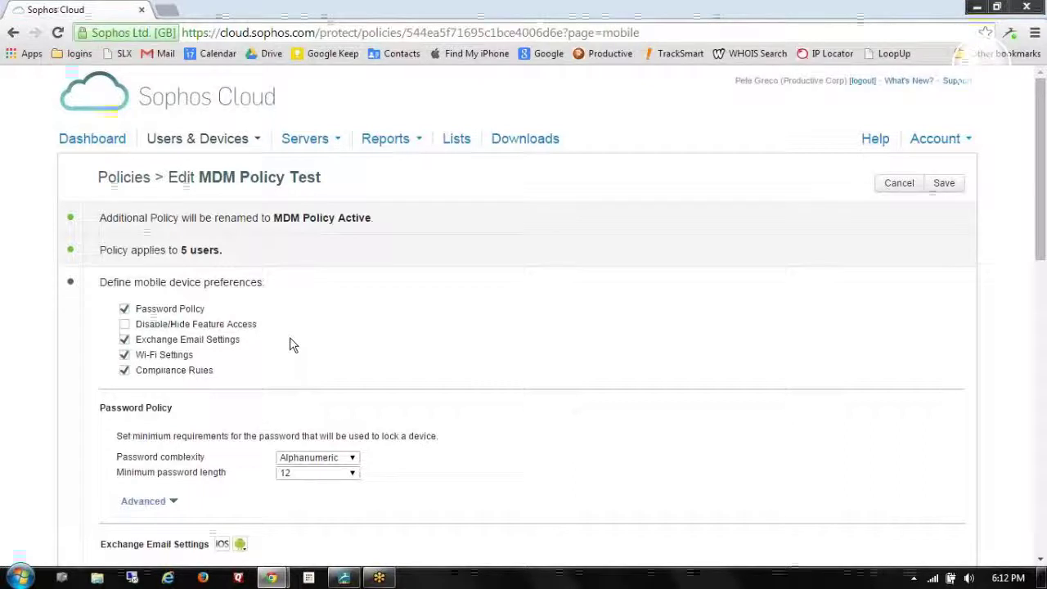
left_click(125, 325)
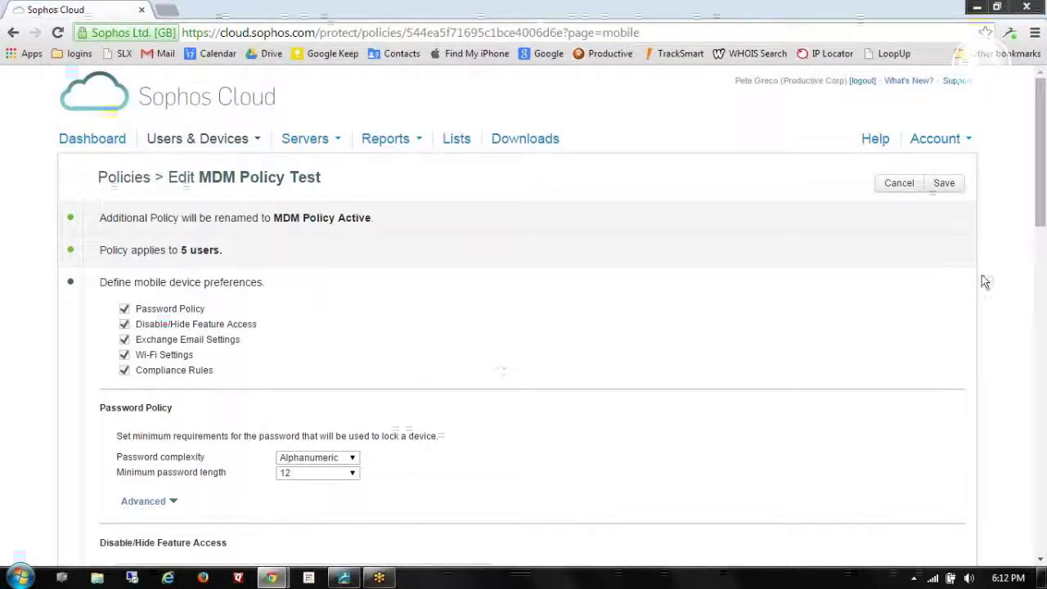
left_click_drag(1042, 232, 1015, 306)
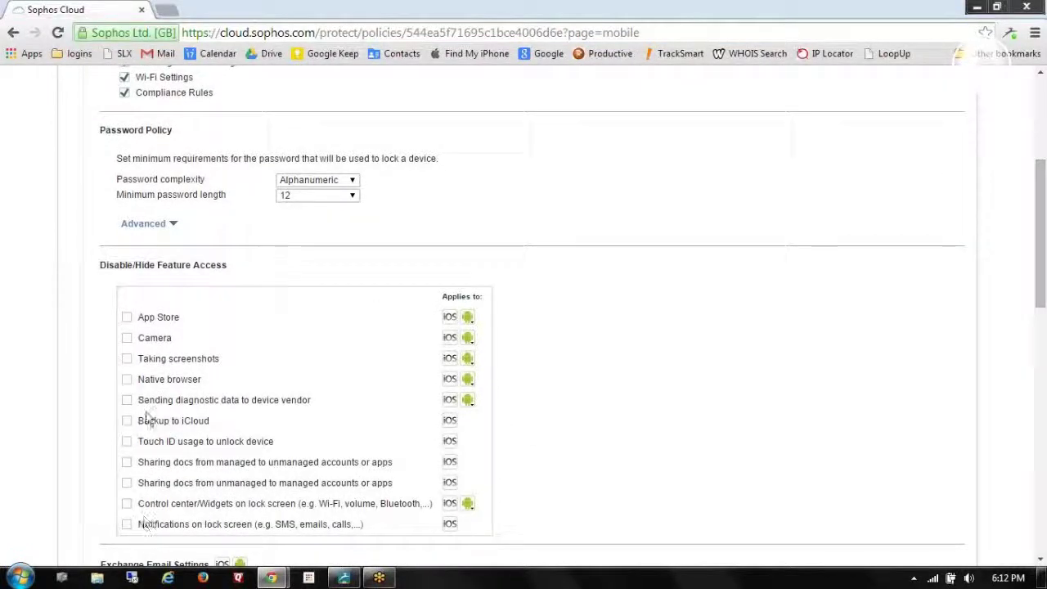
left_click_drag(1041, 270, 1044, 242)
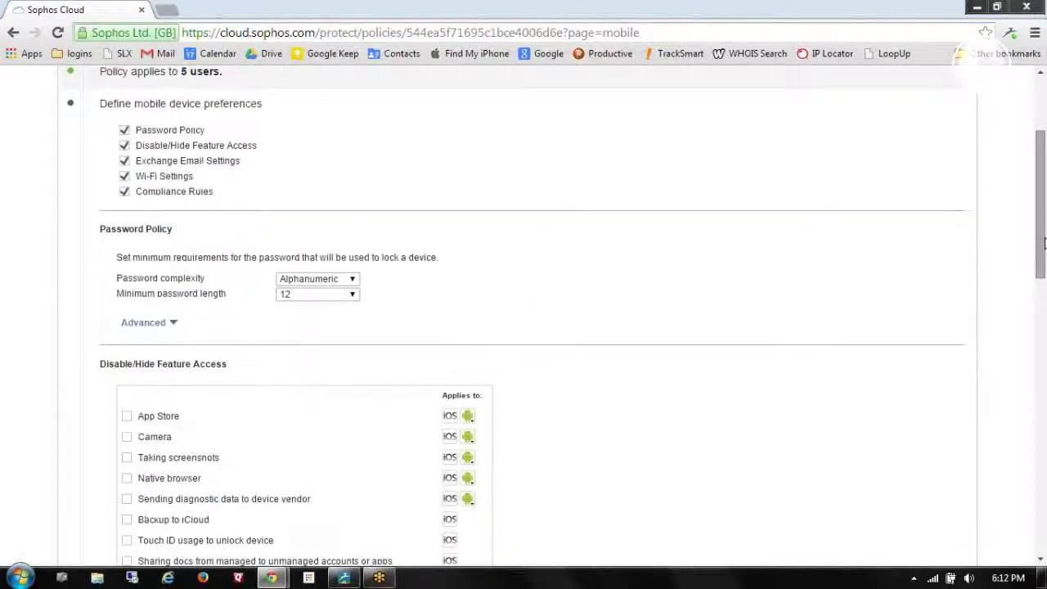
left_click(123, 146)
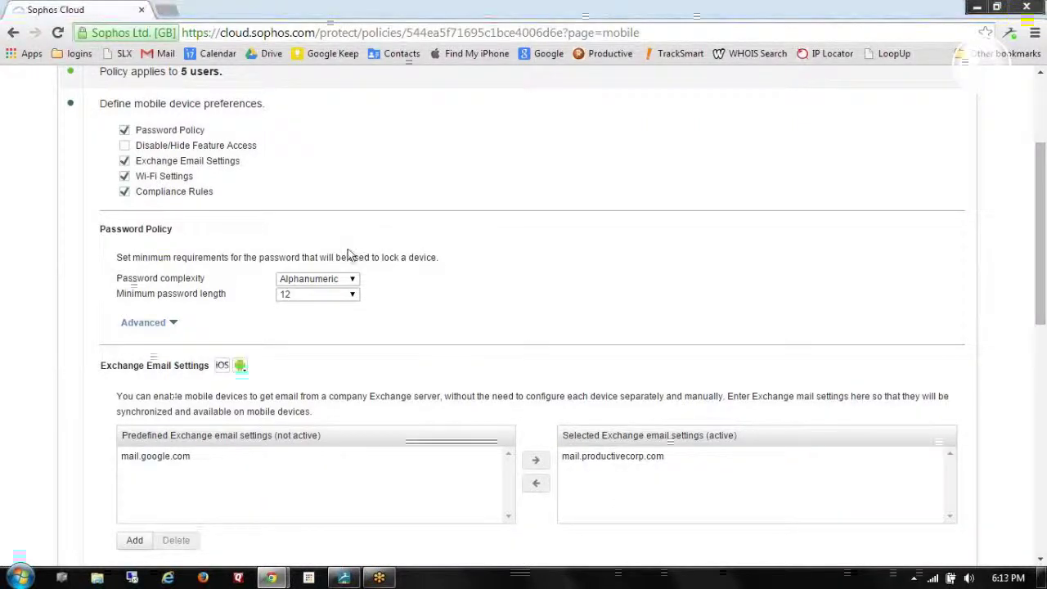
Require a PIN device password with a minimum length of 4
left_click(332, 281)
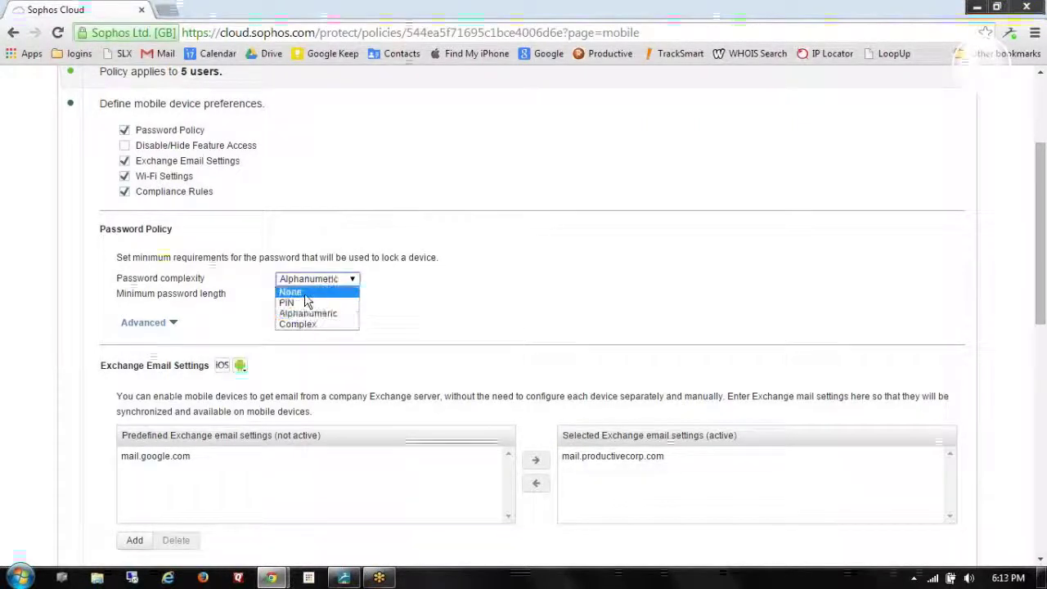
left_click(300, 303)
left_click(301, 303)
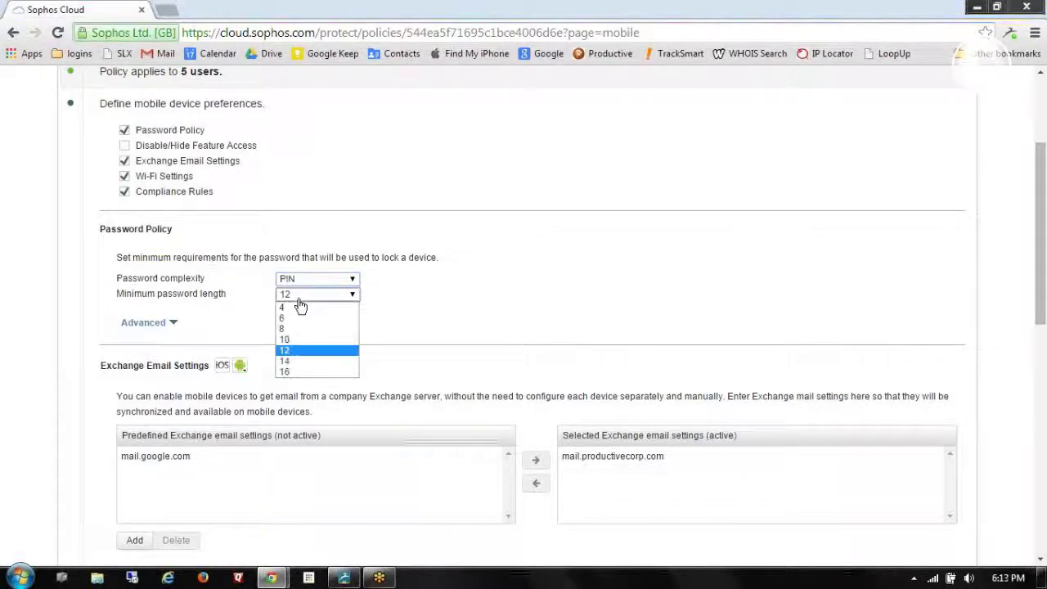
left_click(293, 315)
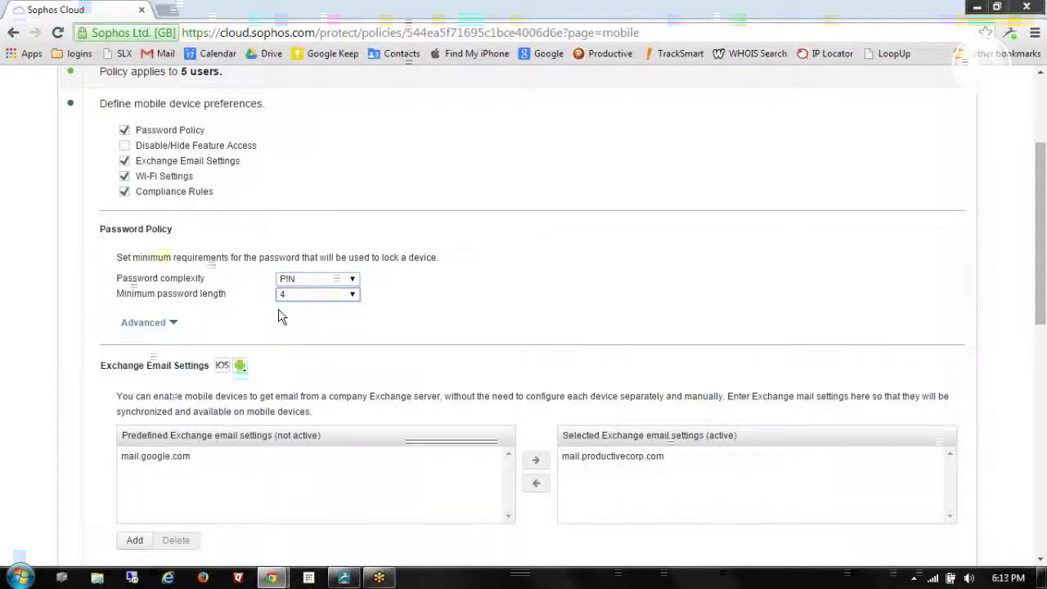
In the advanced password requirements, allow 10 login attempts and a 30-day maximum password age
left_click(163, 325)
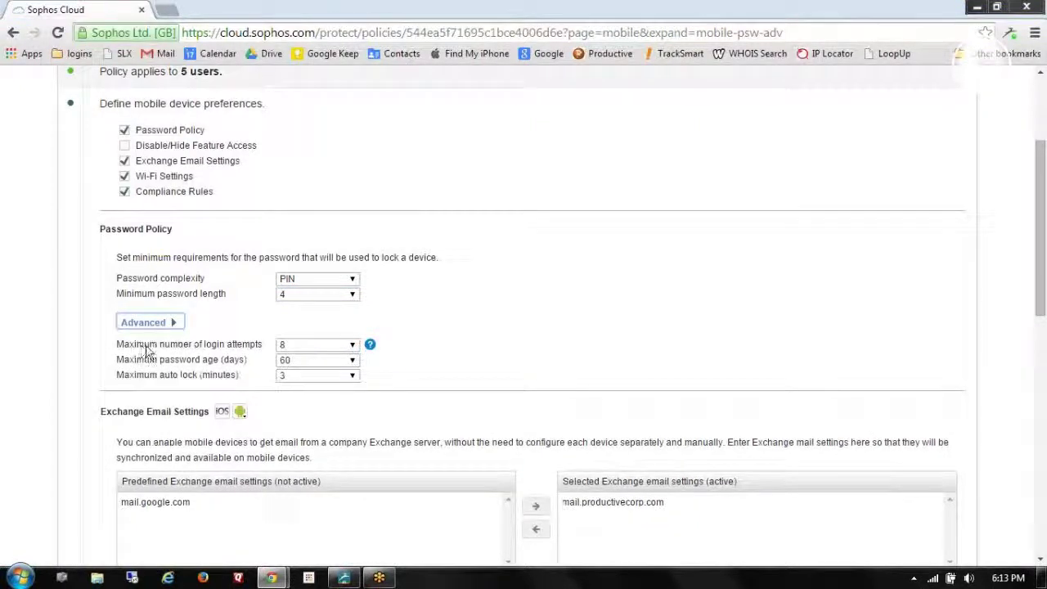
left_click(372, 346)
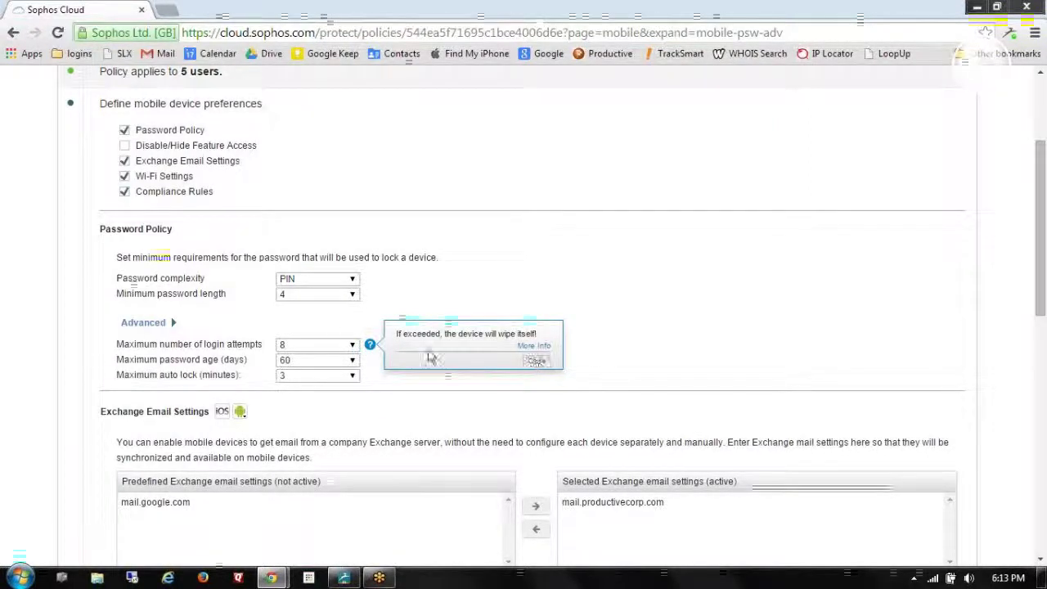
left_click(537, 365)
left_click(353, 348)
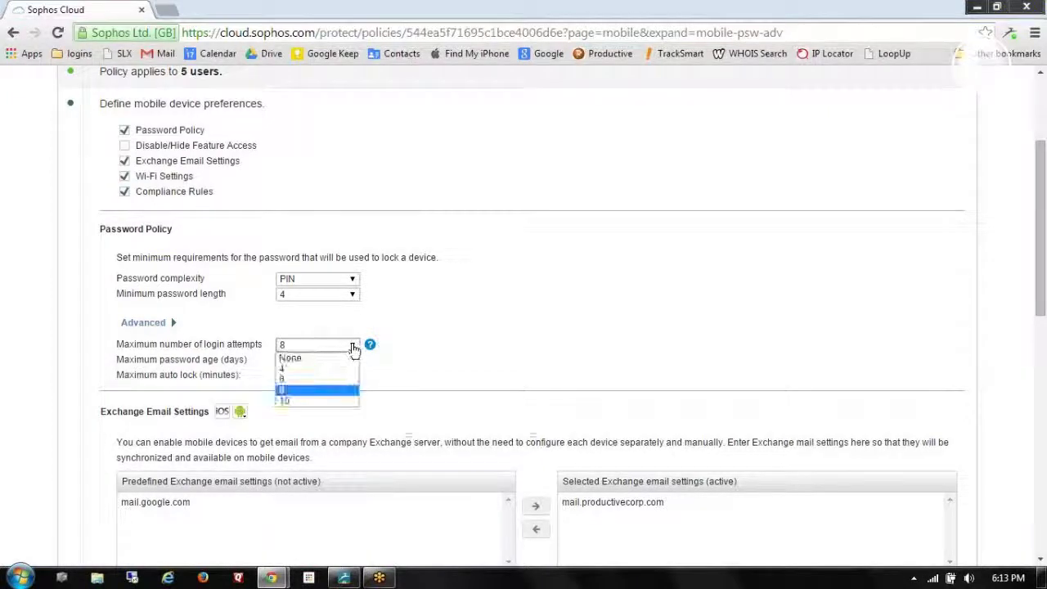
left_click(324, 402)
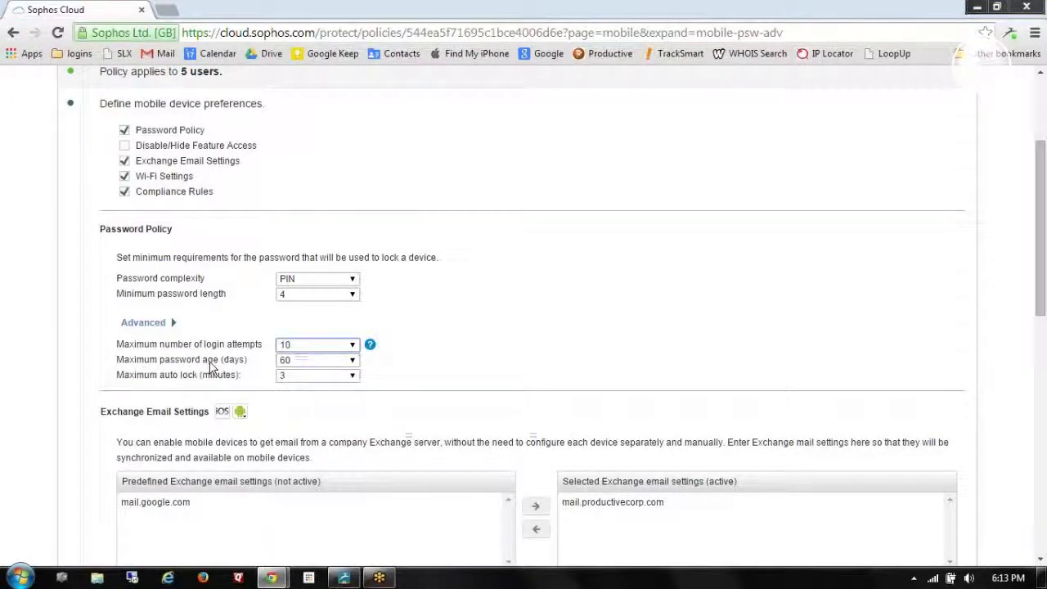
left_click(352, 364)
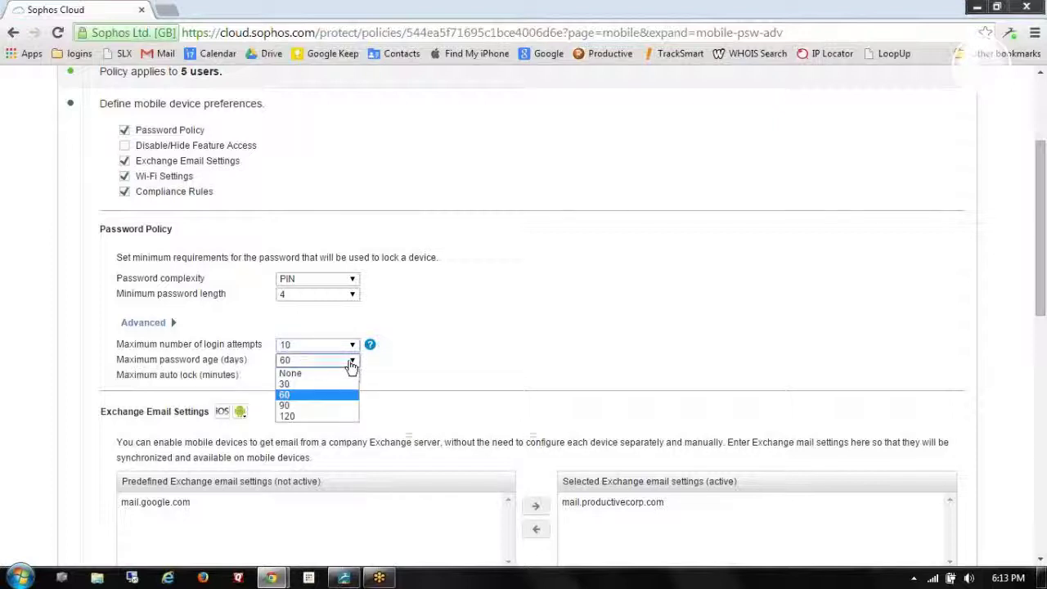
left_click(347, 384)
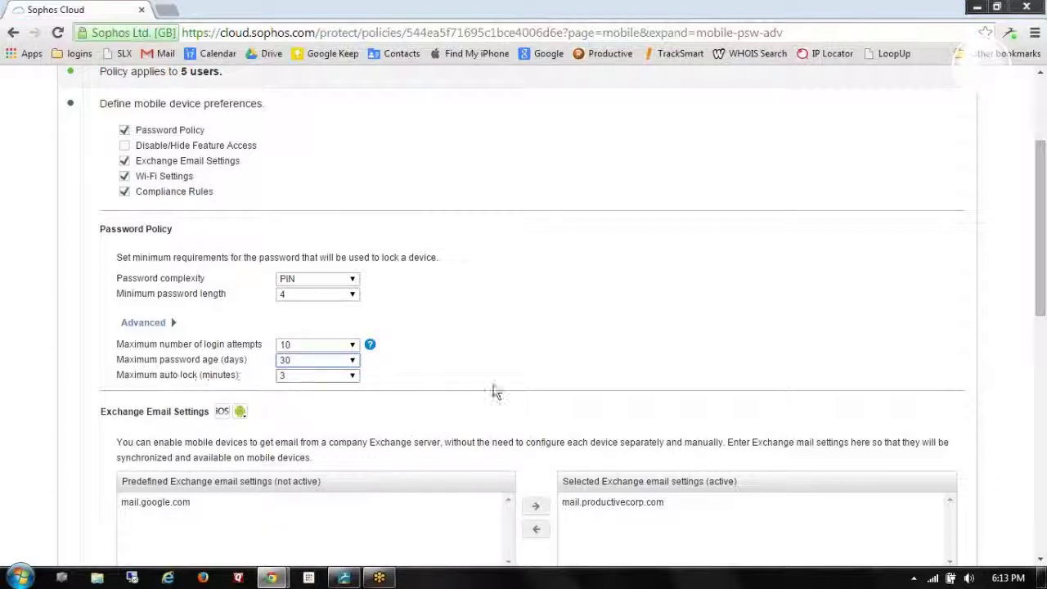
left_click_drag(1042, 284, 1042, 383)
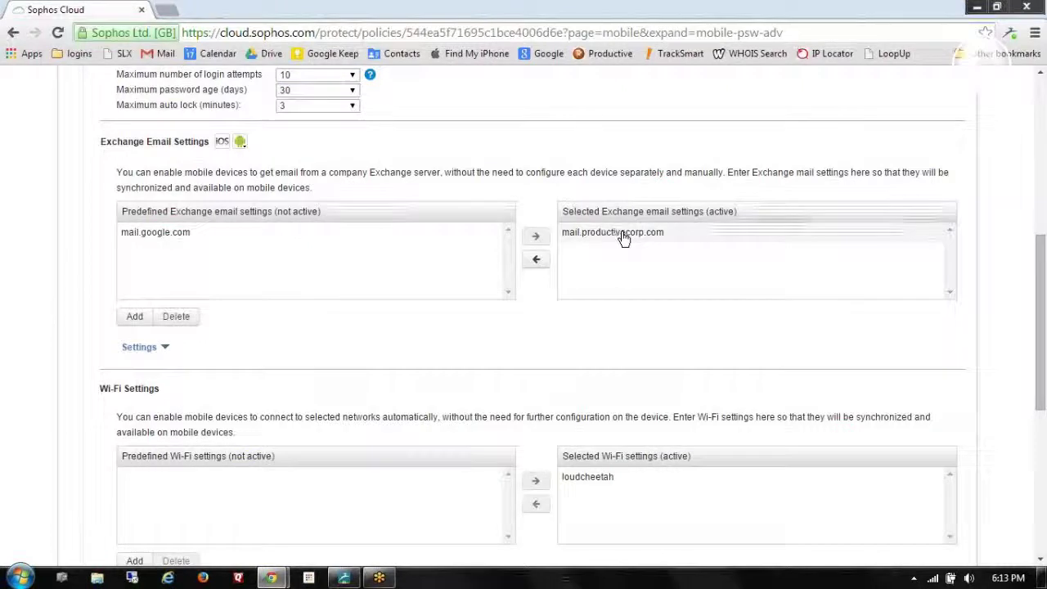
Show the mail.productivecorp.com Exchange server settings and the Wi-Fi Settings form
left_click(582, 244)
left_click(152, 350)
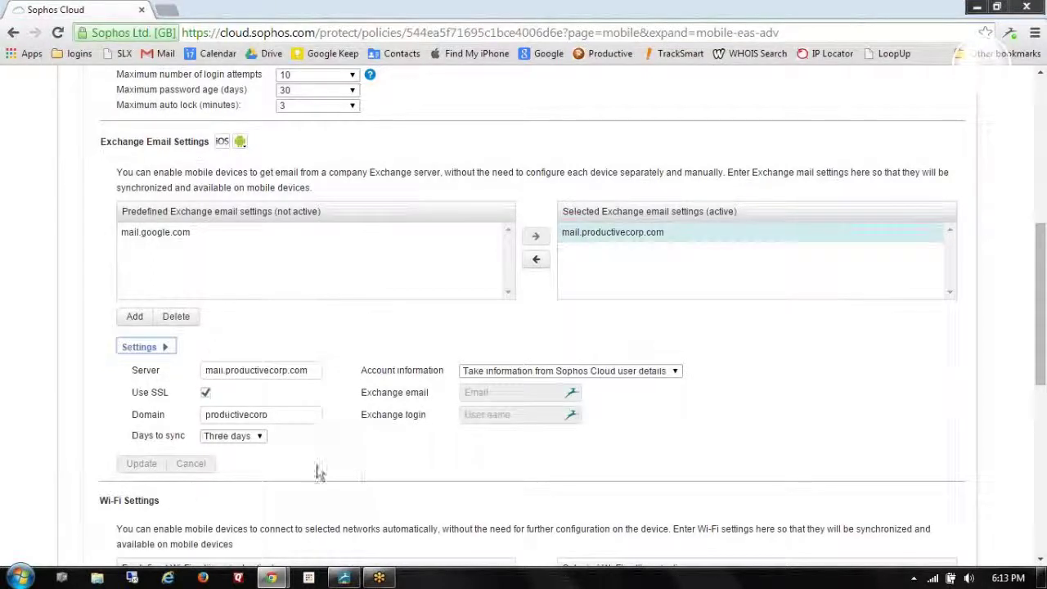
left_click_drag(1037, 313, 1041, 438)
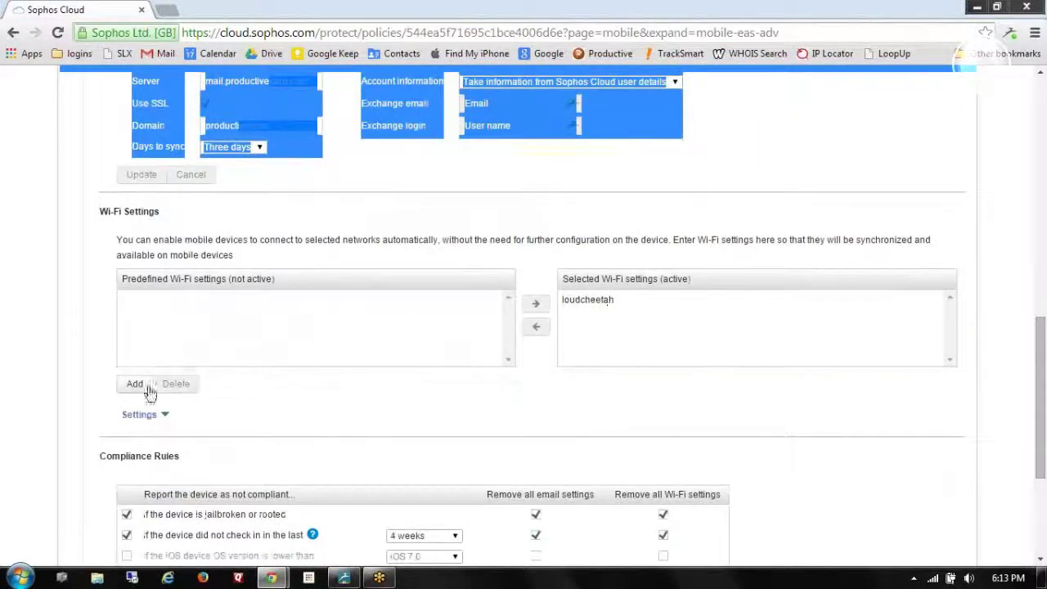
left_click(141, 414)
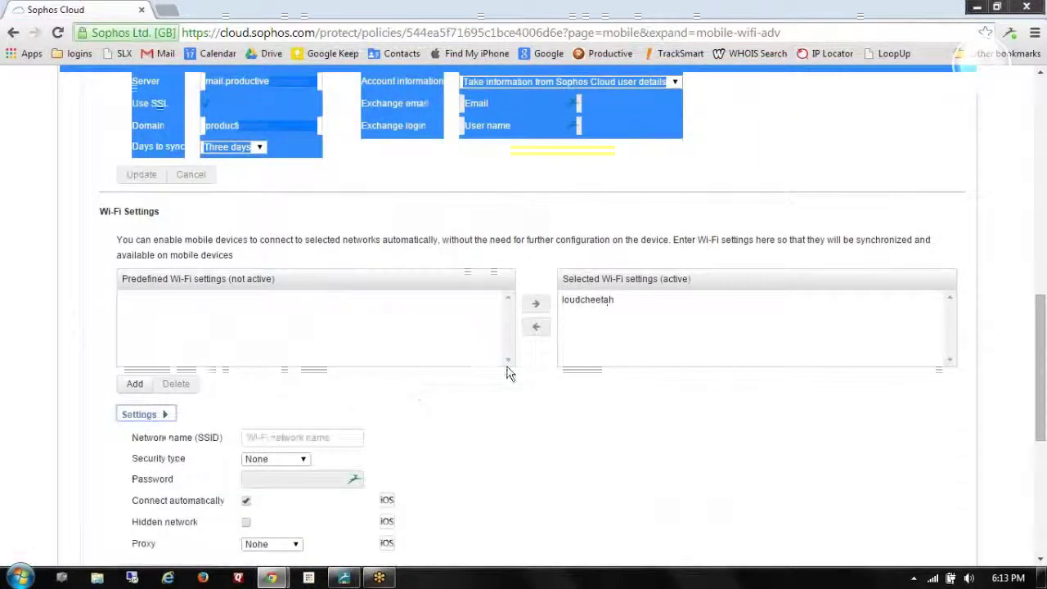
left_click_drag(1042, 321, 1042, 352)
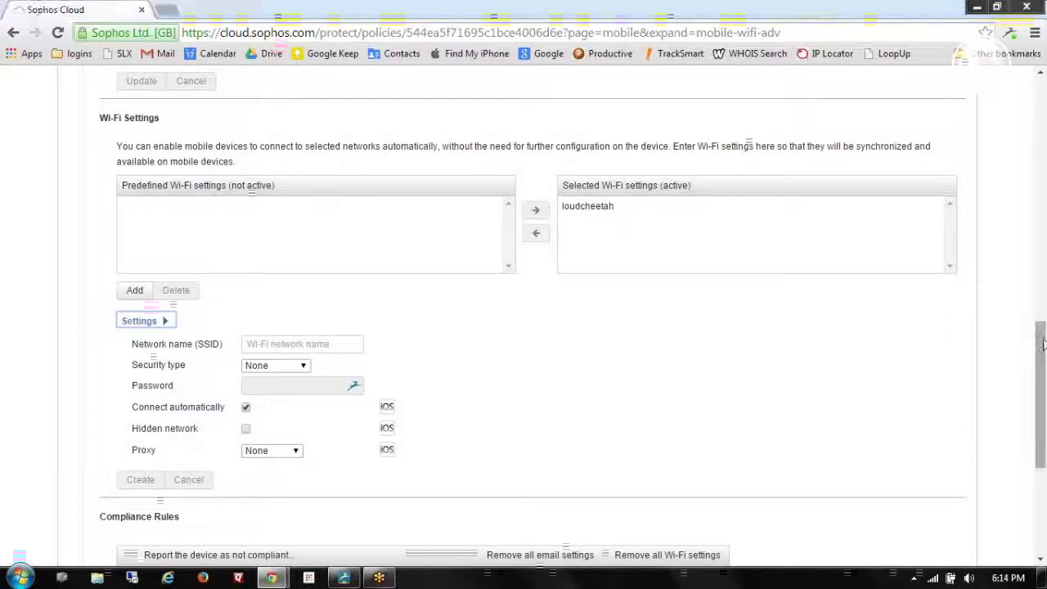
Review the Compliance Rules and advance to the policy enable and expiry step
left_click_drag(1043, 343, 1041, 441)
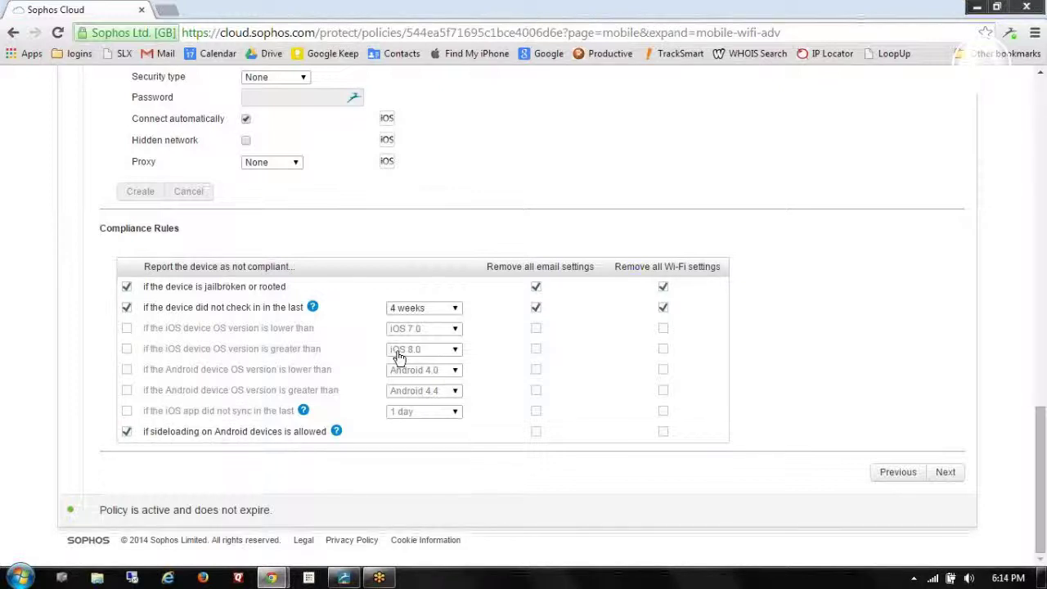
left_click(945, 474)
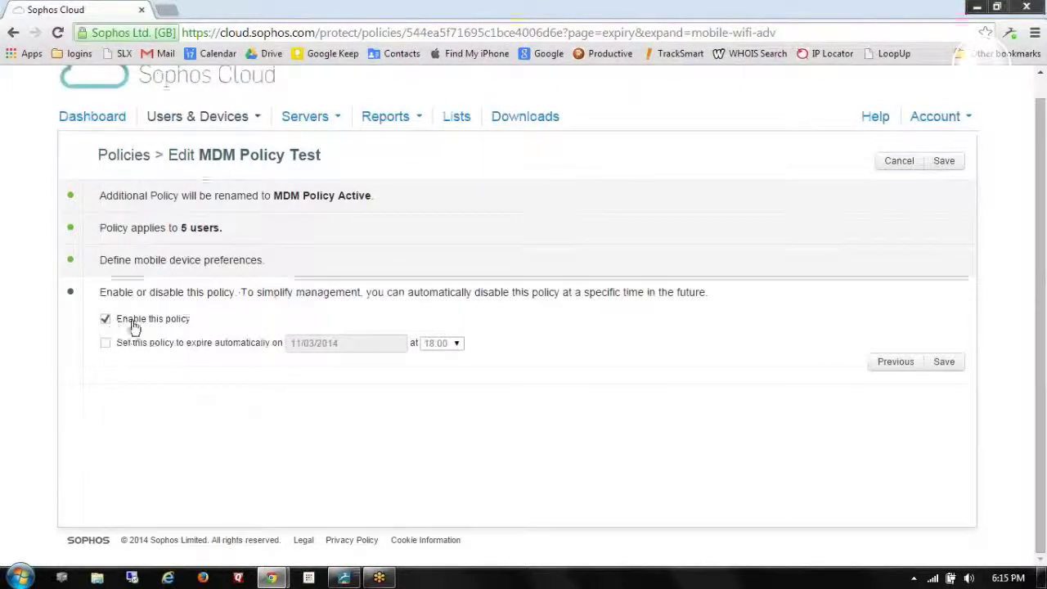
Save MDM Policy Active, now topping the Policies list for 5 users and never expiring
left_click(946, 364)
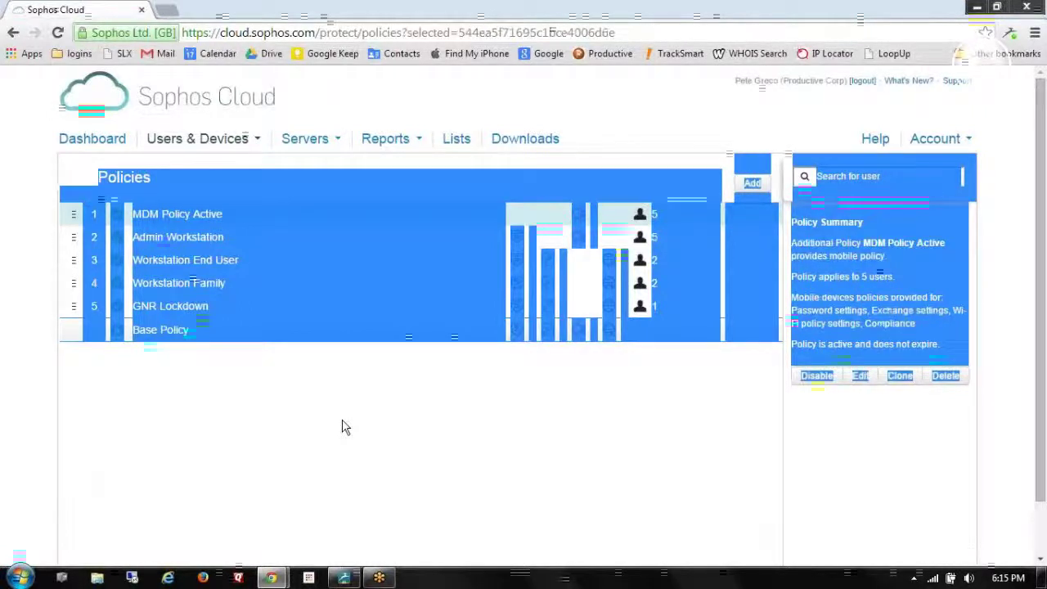
left_click(325, 402)
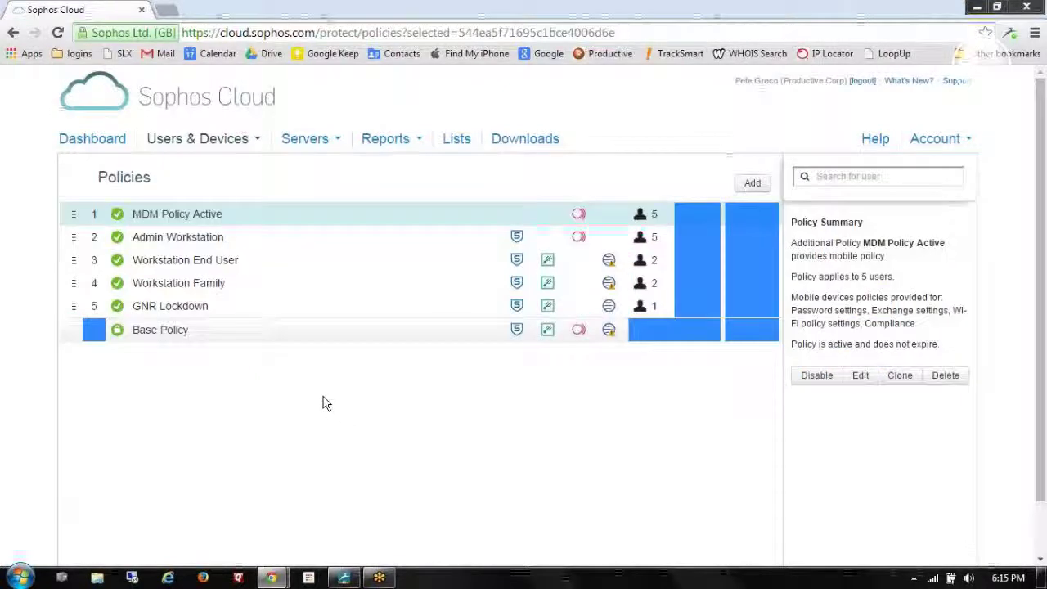